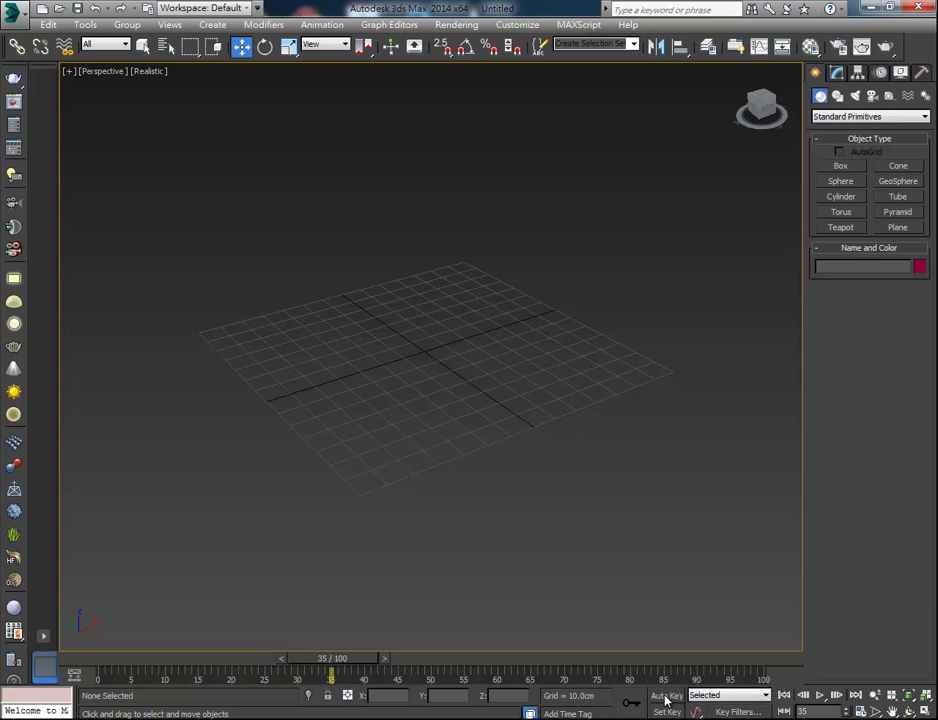
- Draw a pink box about 26.5 × 18.7 × 31.6 cm at the grid's left edge
middle_drag(440, 392, 471, 425)
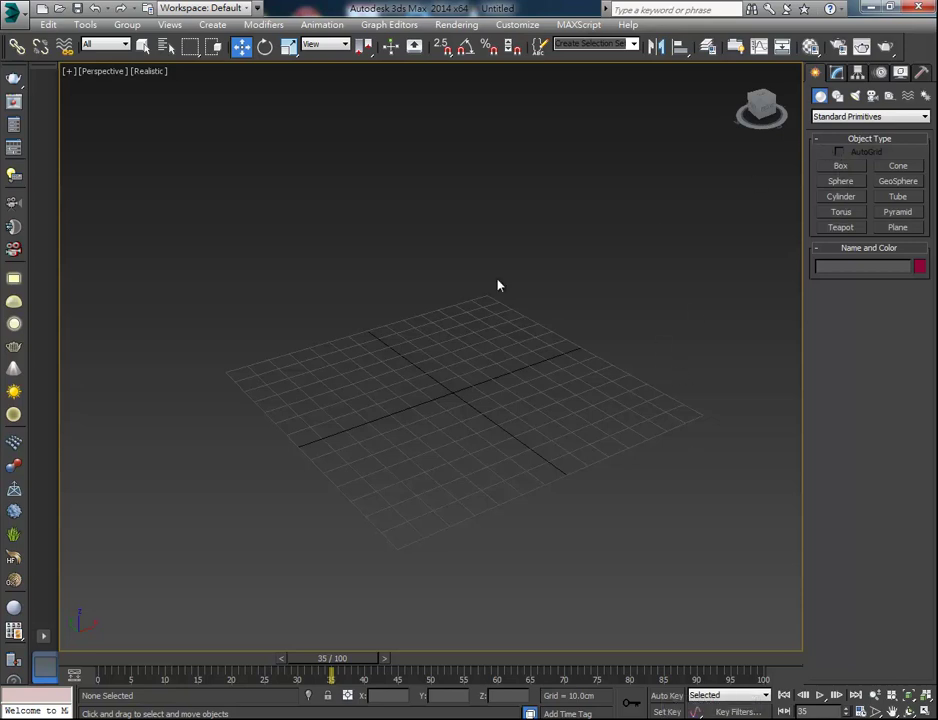
click(833, 168)
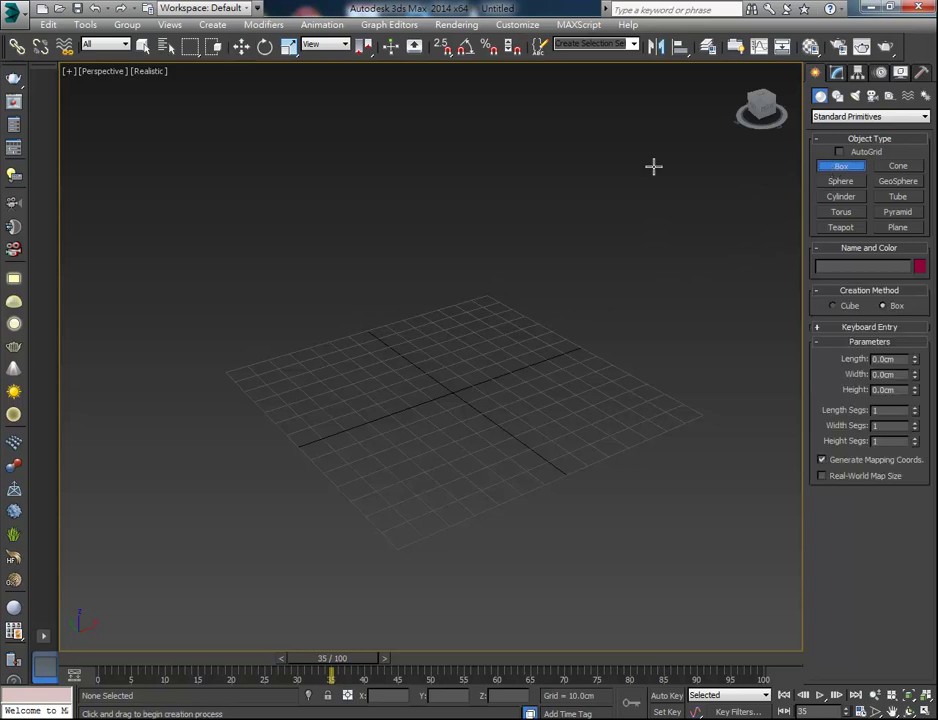
middle_drag(289, 341, 264, 362)
drag(206, 391, 271, 400)
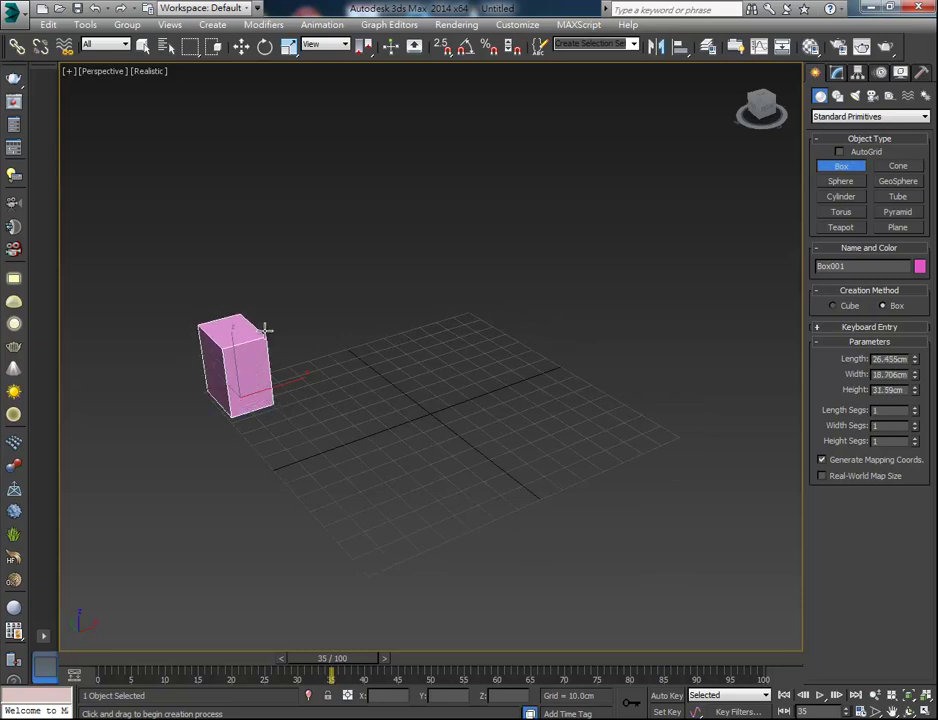
click(241, 46)
click(325, 281)
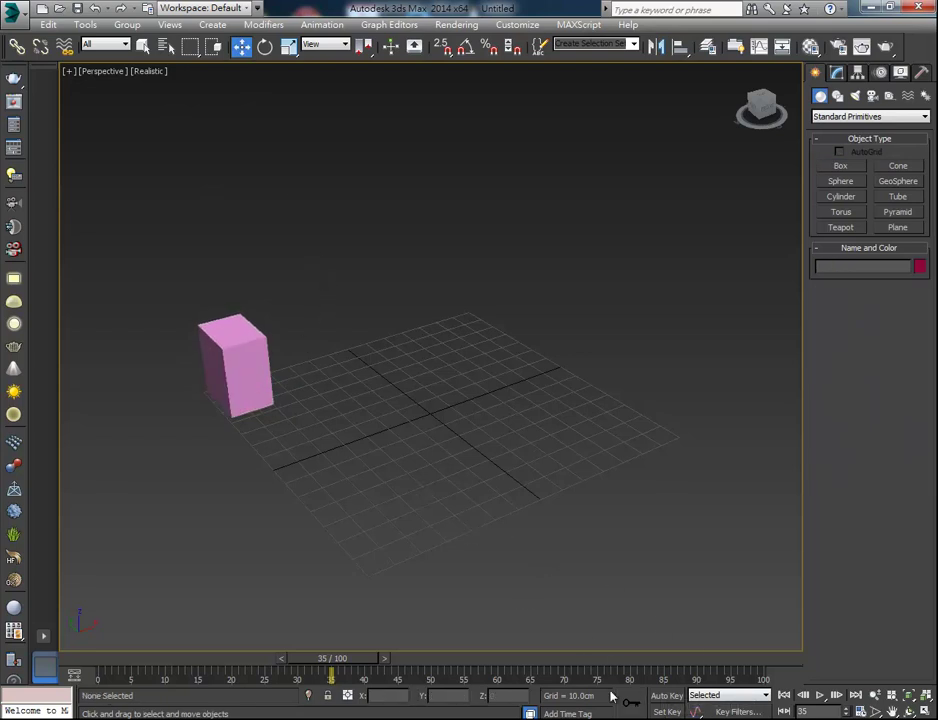
- Turn on Set Key mode, select the pink box and return the time slider to frame 0
click(664, 712)
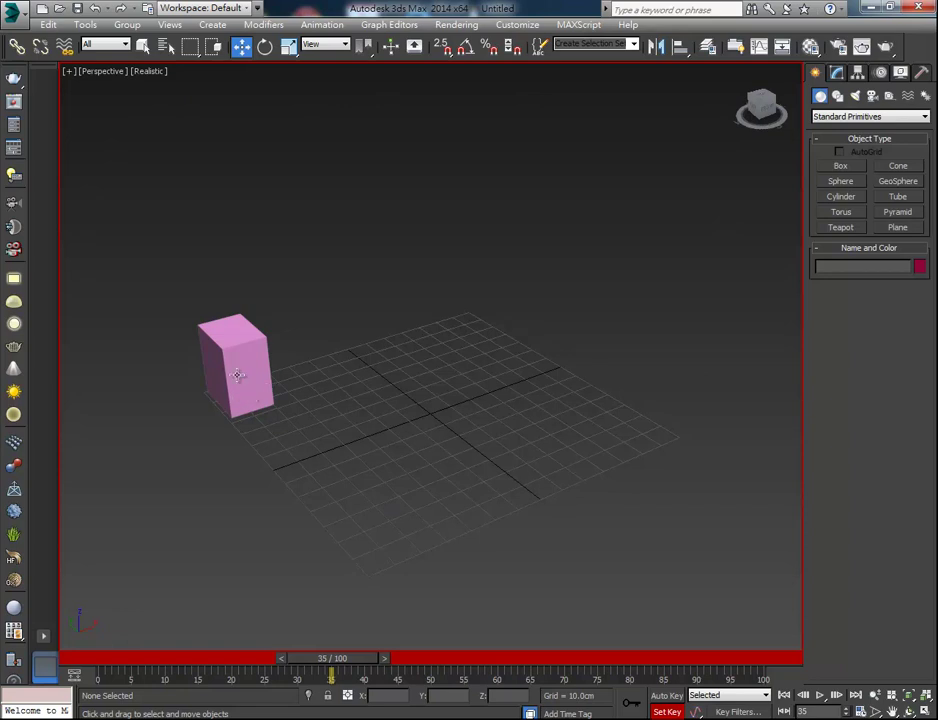
click(237, 373)
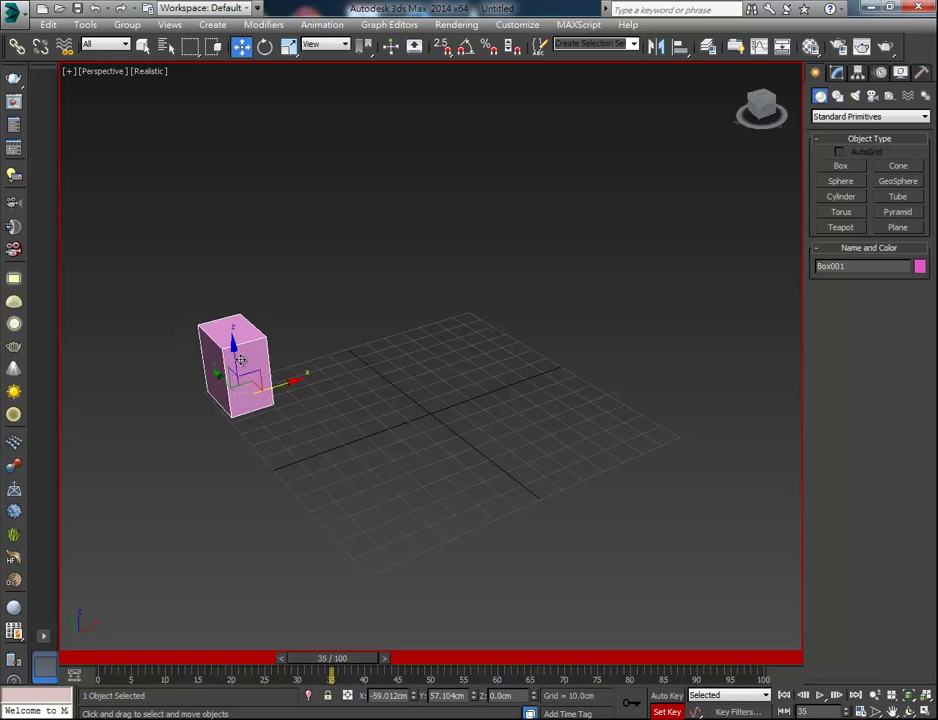
mouse_move(348, 664)
mouse_down()
mouse_move(433, 664)
mouse_move(100, 662)
mouse_up()
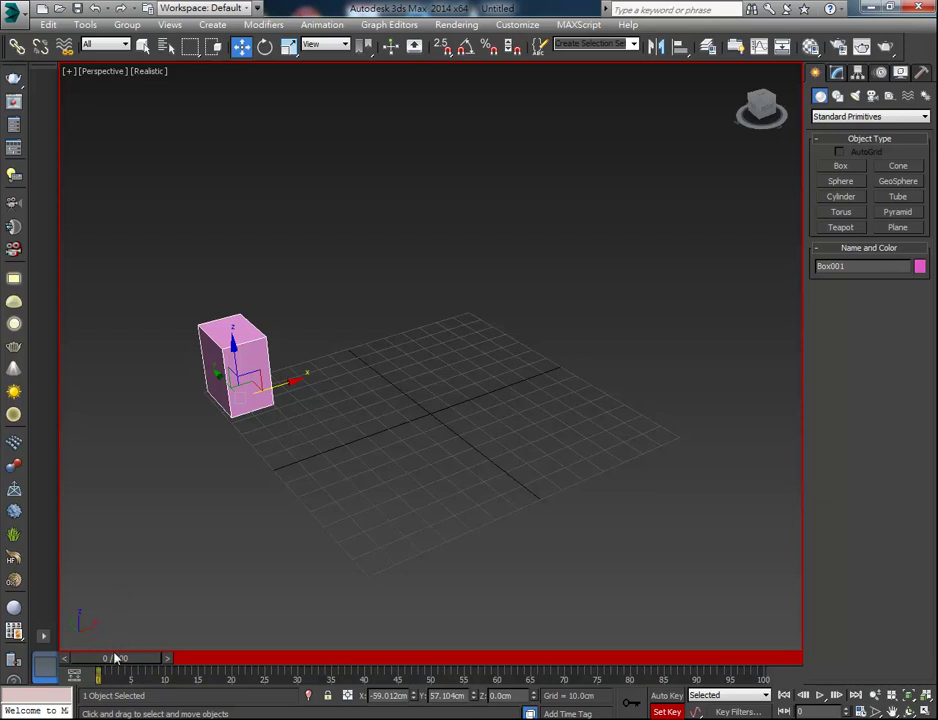
- Scrub the time slider and settle it at frame 20 of 100
key(q)
drag(124, 660, 158, 660)
key(w)
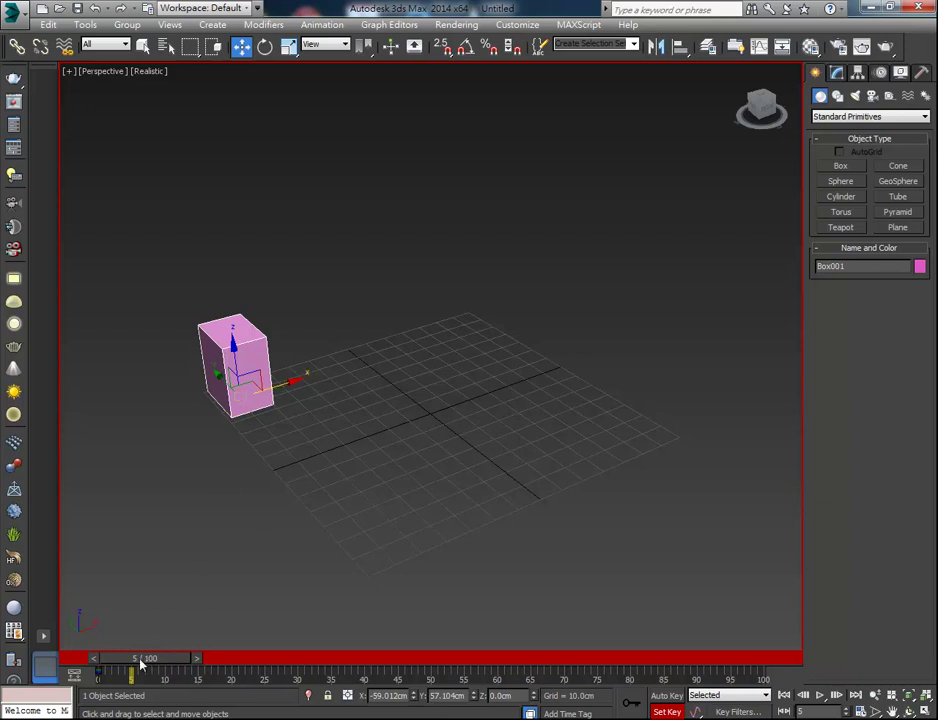
drag(140, 662, 97, 662)
mouse_move(113, 661)
mouse_down()
mouse_move(246, 662)
mouse_move(157, 661)
mouse_move(238, 660)
mouse_up()
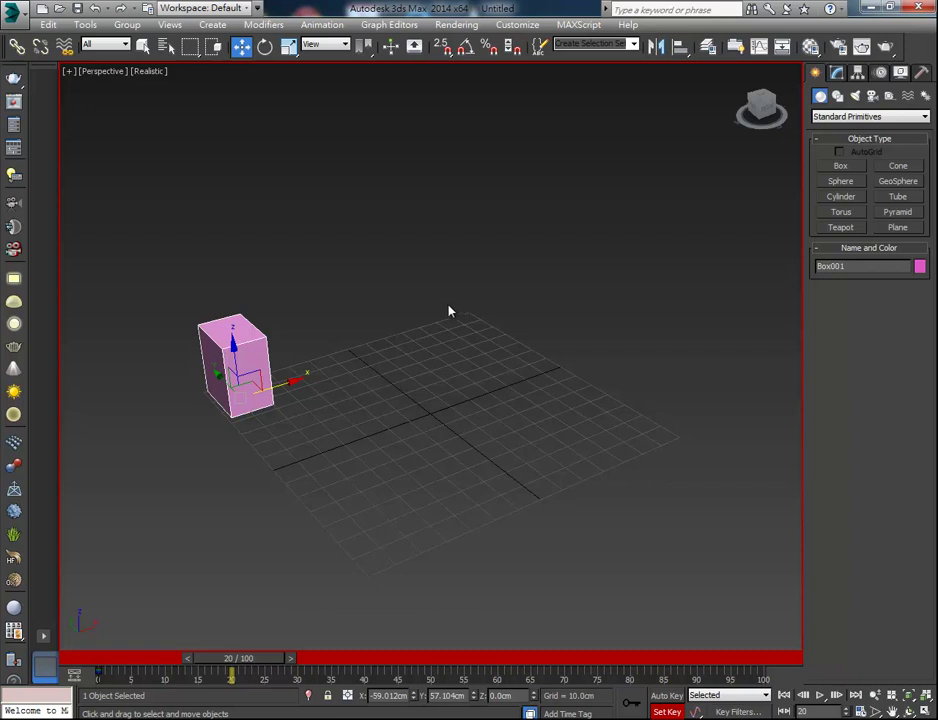
- At frame 20, move the pink box along X to about 80.8 cm, scrubbing to check its path
mouse_move(277, 383)
mouse_down()
mouse_move(510, 310)
mouse_move(499, 313)
mouse_up()
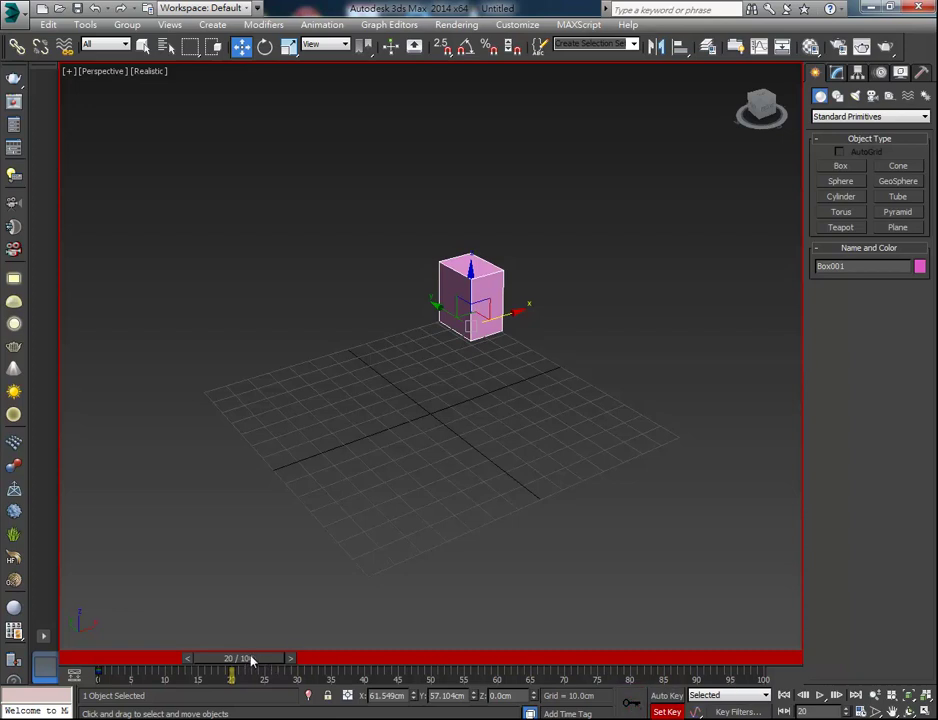
mouse_move(255, 661)
mouse_down()
mouse_move(155, 658)
mouse_move(243, 648)
mouse_move(183, 645)
mouse_move(252, 645)
mouse_move(254, 635)
mouse_move(128, 646)
mouse_move(253, 633)
mouse_move(287, 614)
mouse_up()
key(w)
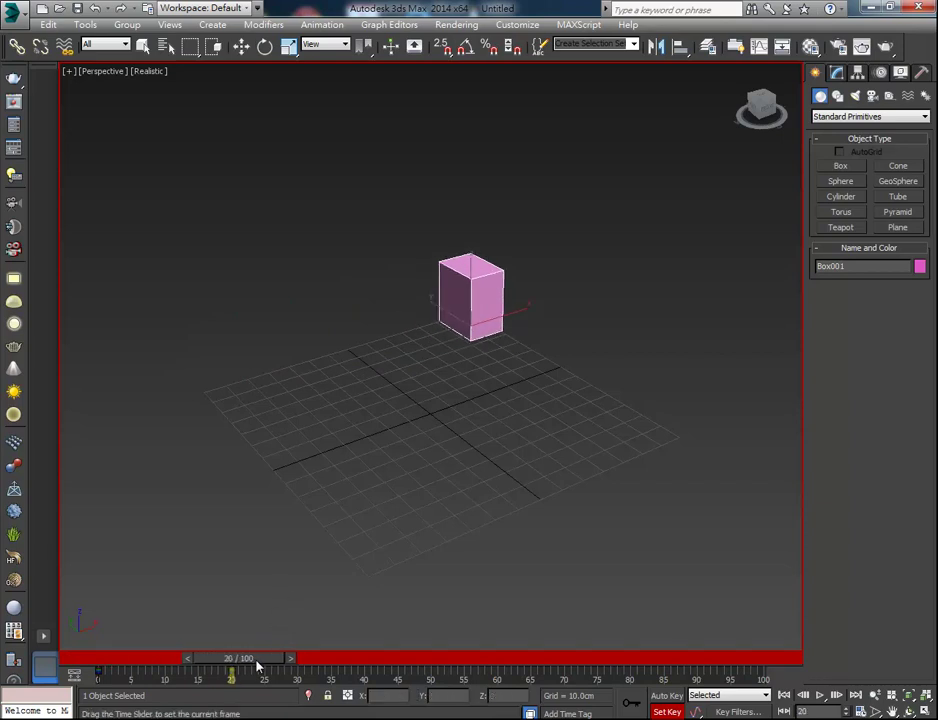
key(w)
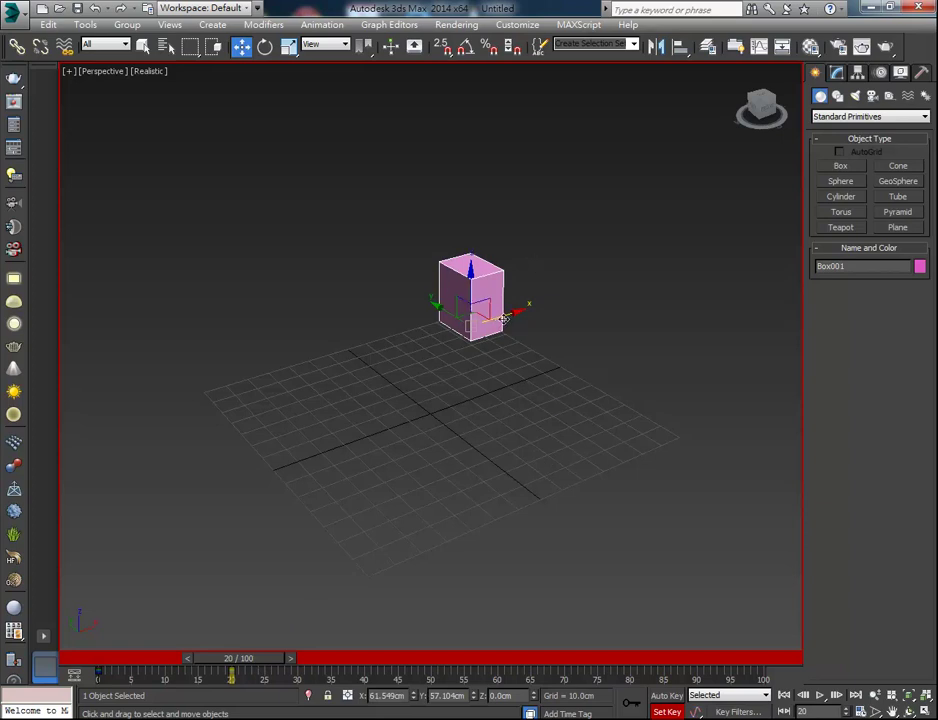
drag(503, 318, 534, 303)
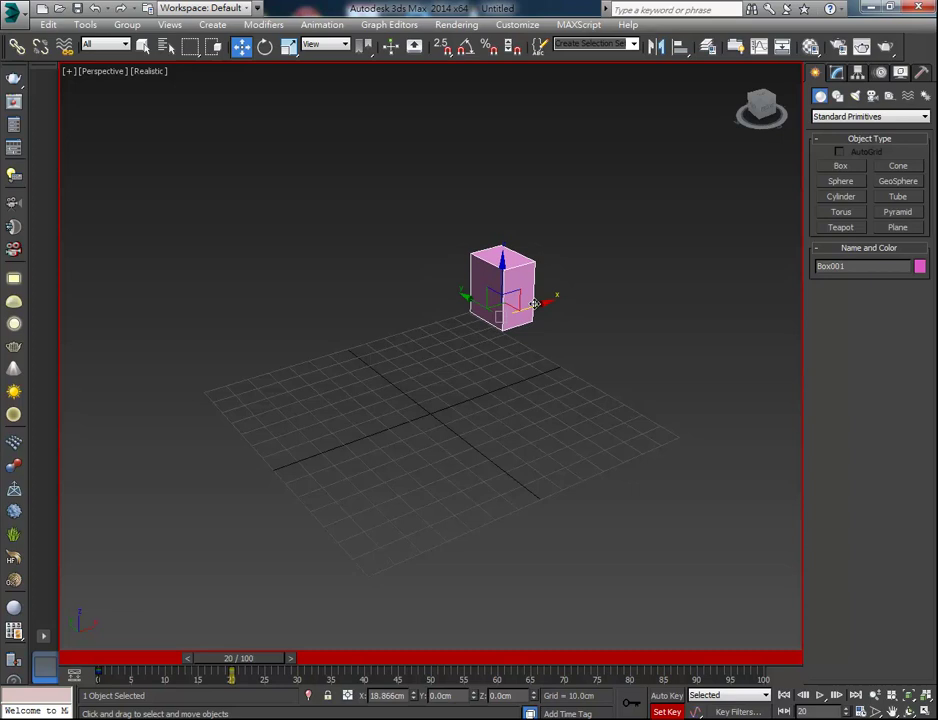
drag(534, 303, 537, 300)
mouse_move(255, 660)
mouse_down()
mouse_move(172, 655)
mouse_move(270, 634)
mouse_move(180, 632)
mouse_move(262, 622)
mouse_up()
key(w)
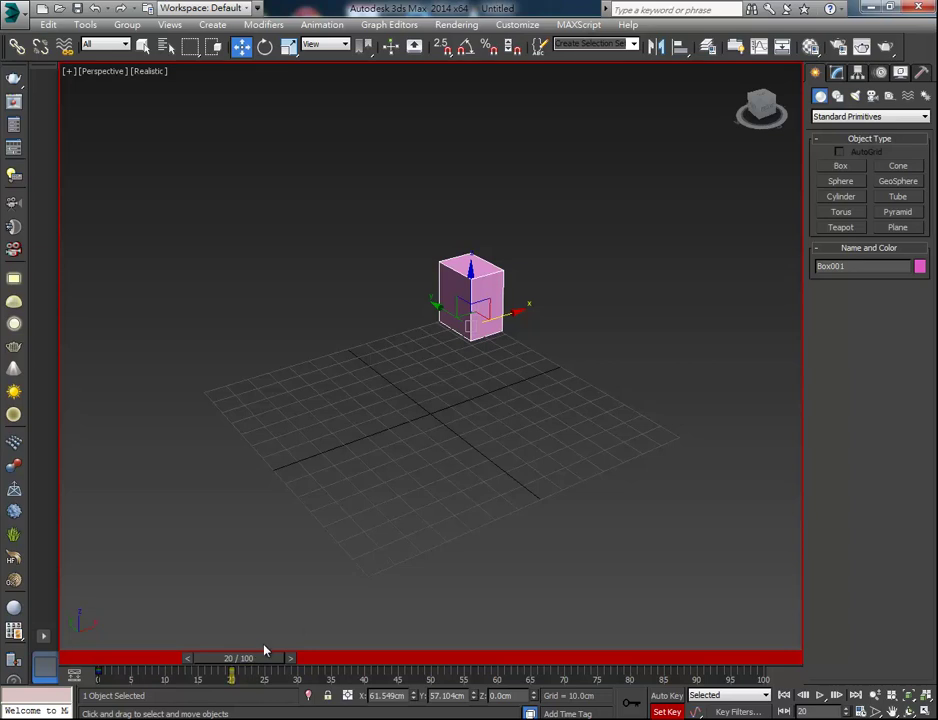
drag(496, 305, 528, 297)
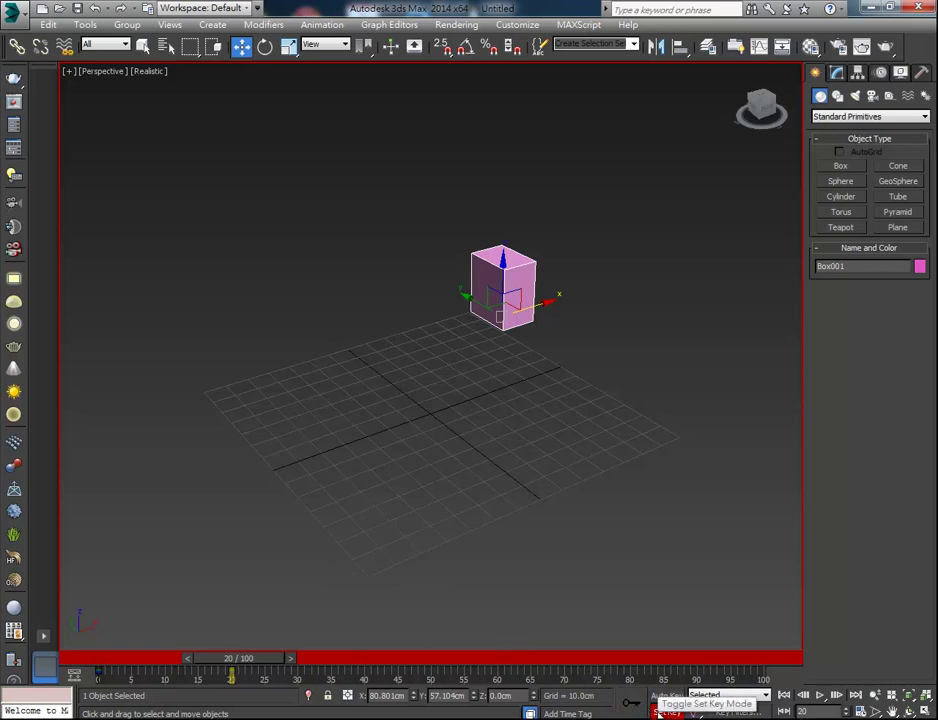
- Scrub from frame 0 to frame 20 to preview the box's motion
drag(258, 655, 99, 668)
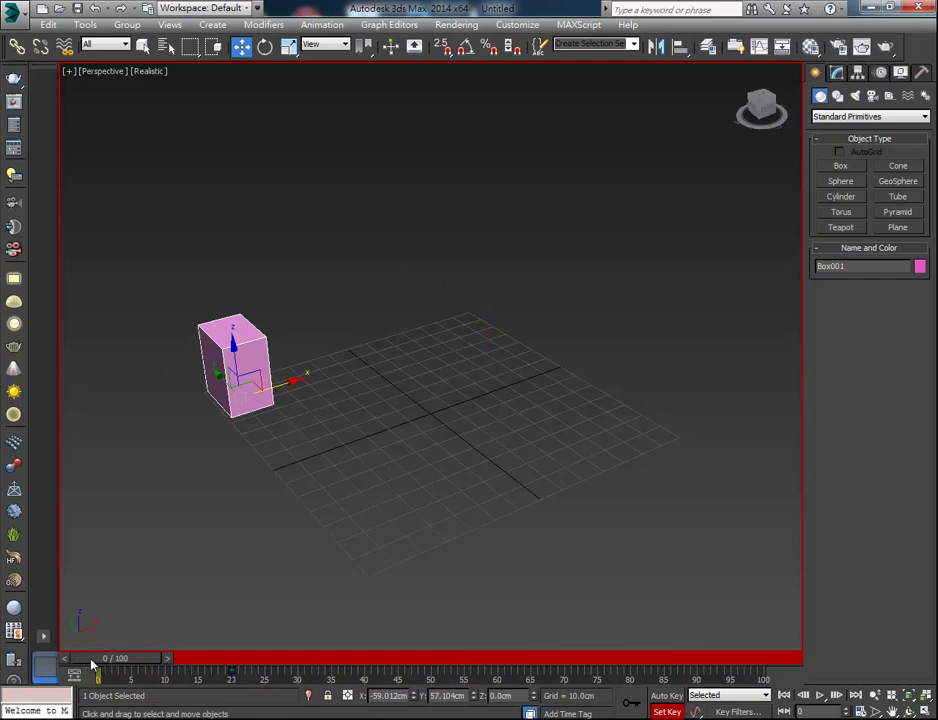
drag(93, 665, 214, 651)
key(w)
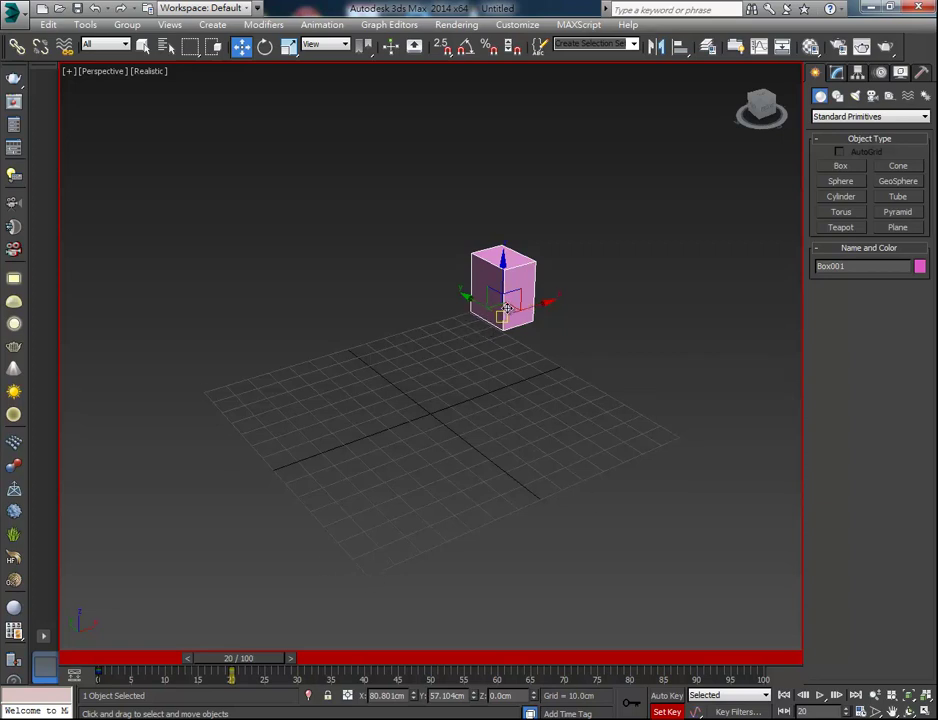
mouse_move(252, 663)
mouse_down()
mouse_move(128, 662)
mouse_move(253, 655)
mouse_up()
key(w)
- Pull the box back left along X at frame 20, then advance the slider to frame 40
drag(540, 303, 507, 319)
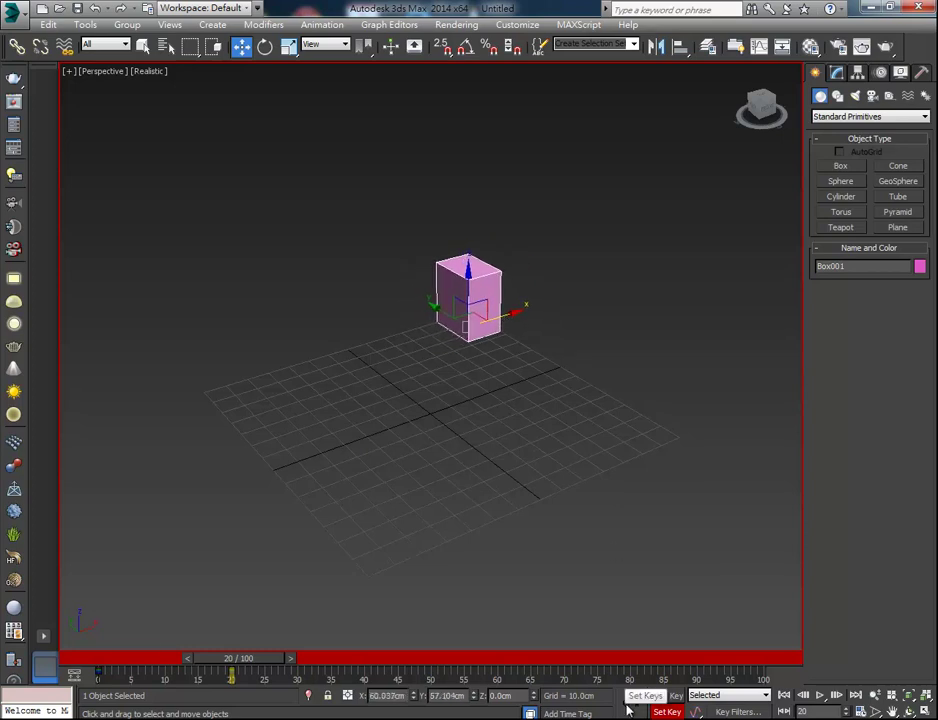
mouse_move(245, 663)
mouse_down()
mouse_move(147, 664)
mouse_move(247, 655)
mouse_up()
key(w)
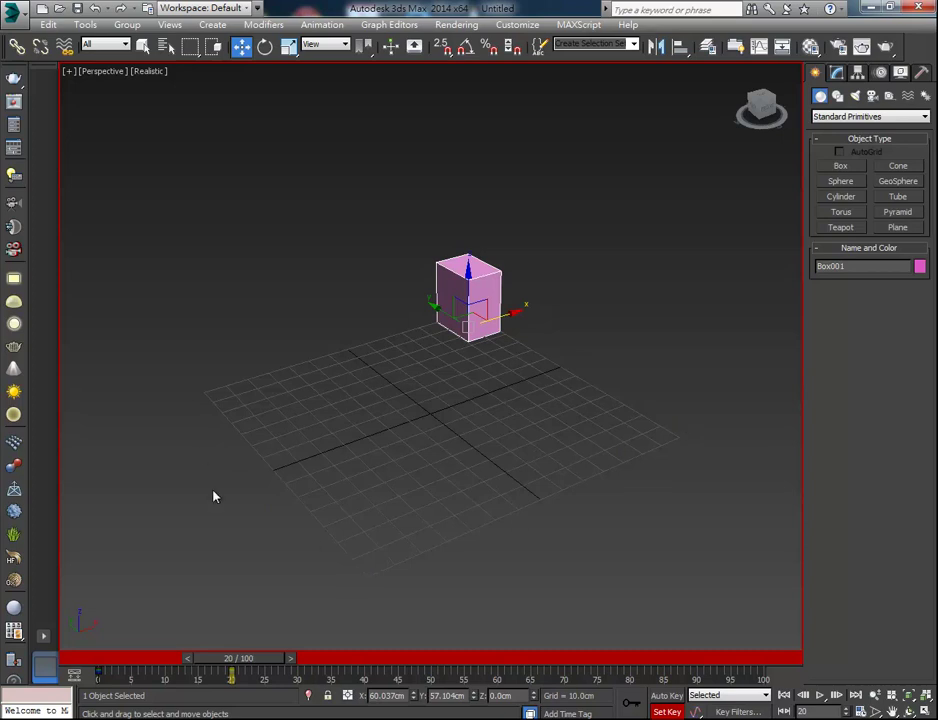
mouse_move(238, 658)
mouse_down()
mouse_move(278, 657)
mouse_move(95, 657)
mouse_move(360, 657)
mouse_up()
key(w)
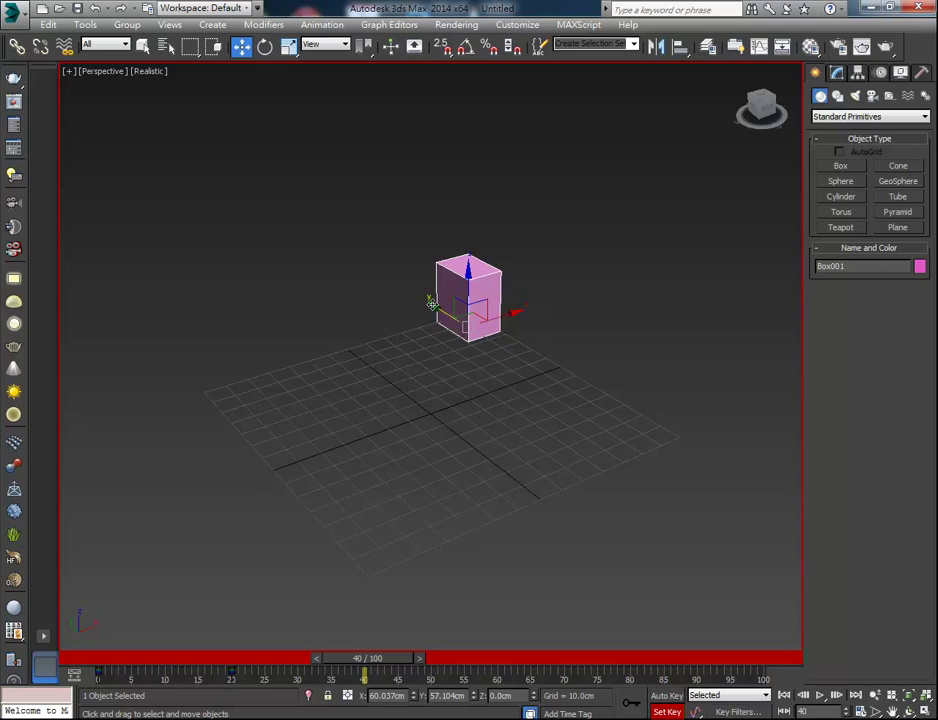
- Orbit the view and move the box to about X 60.0, Y −56.4 cm at frame 40
click(909, 711)
mouse_move(422, 372)
mouse_down()
mouse_move(461, 384)
mouse_move(473, 325)
mouse_move(514, 305)
mouse_up()
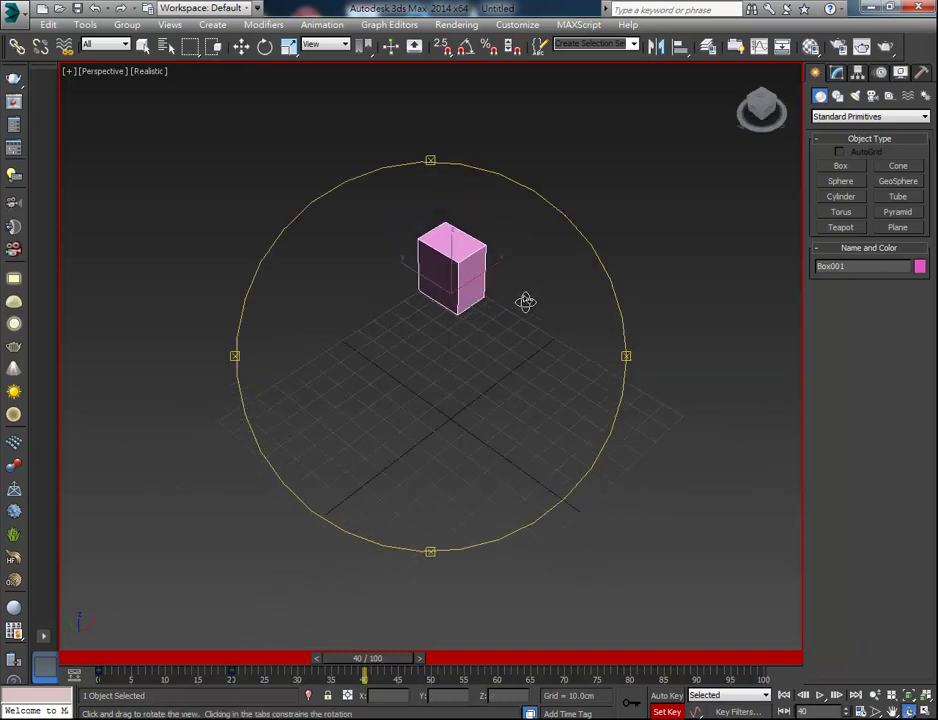
right_click(514, 305)
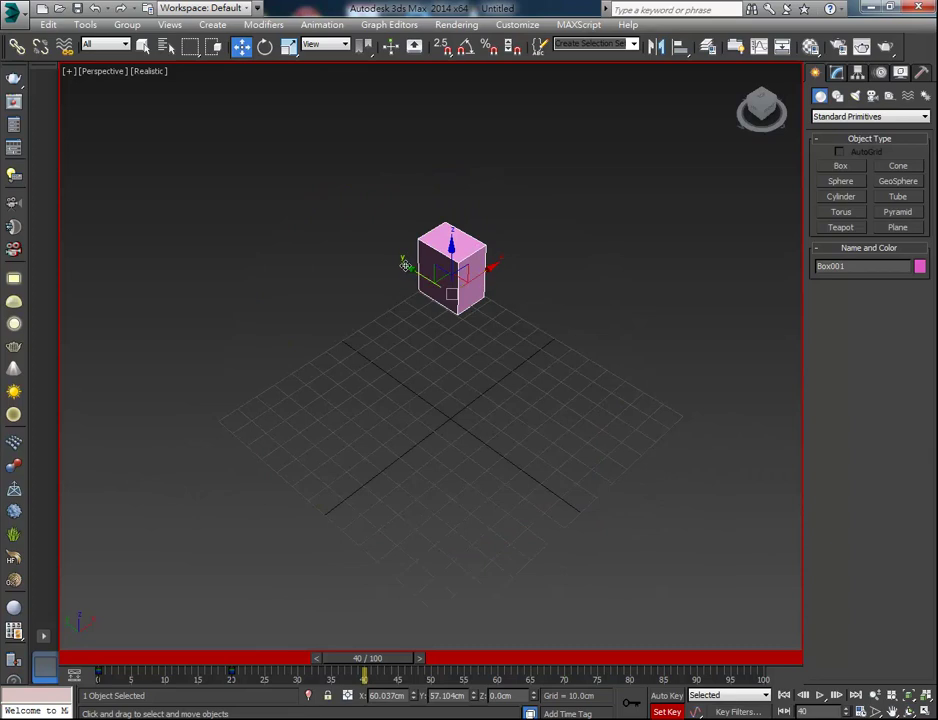
mouse_move(410, 268)
mouse_down()
mouse_move(462, 308)
mouse_move(438, 292)
mouse_move(626, 375)
mouse_up()
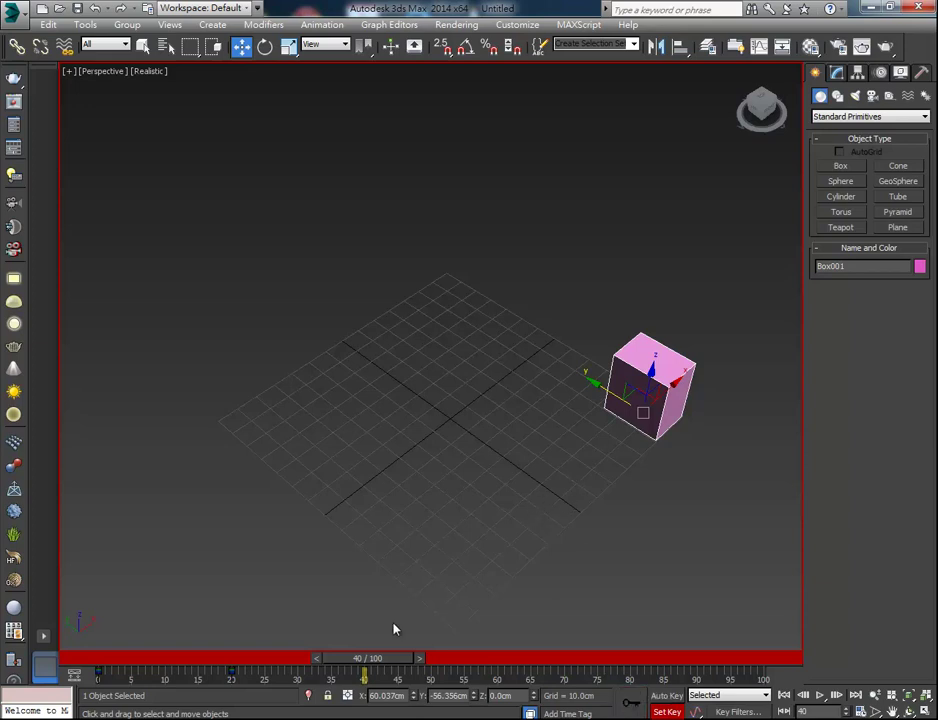
mouse_move(379, 660)
mouse_down()
mouse_move(347, 649)
mouse_move(381, 649)
mouse_up()
key(w)
middle_drag(551, 410, 508, 380)
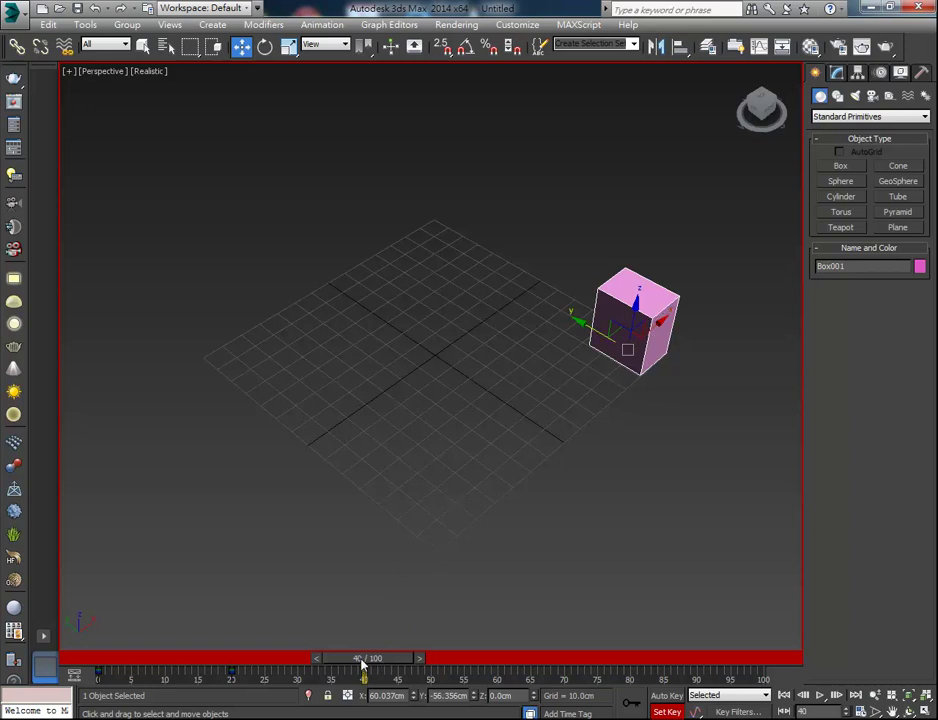
- At frame 60, move the box to about X −60.9, Y −56.4 cm and set a key
drag(366, 661, 494, 657)
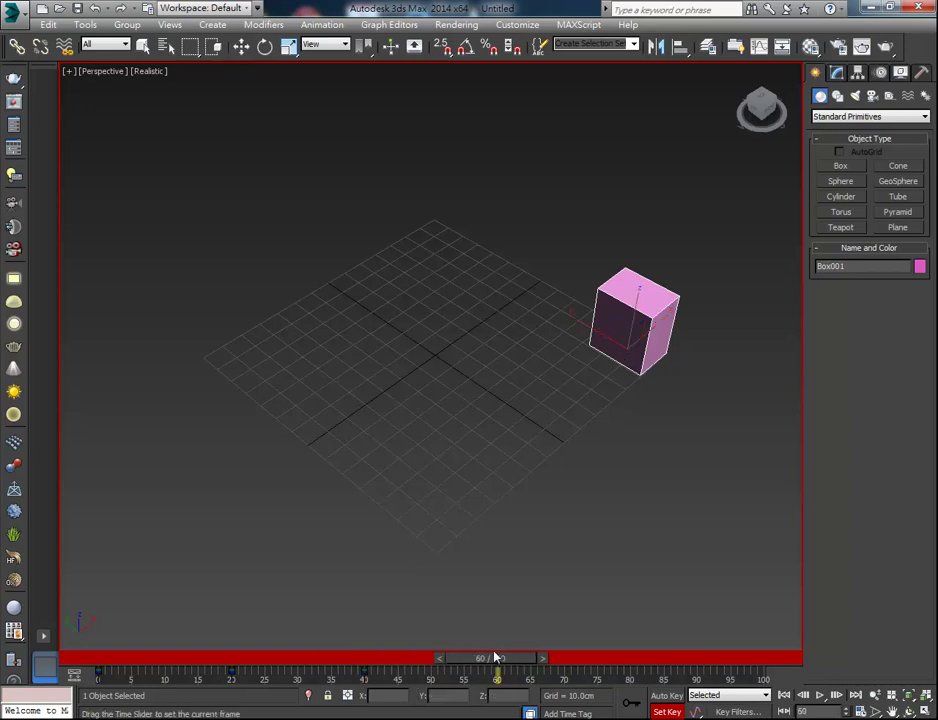
key(w)
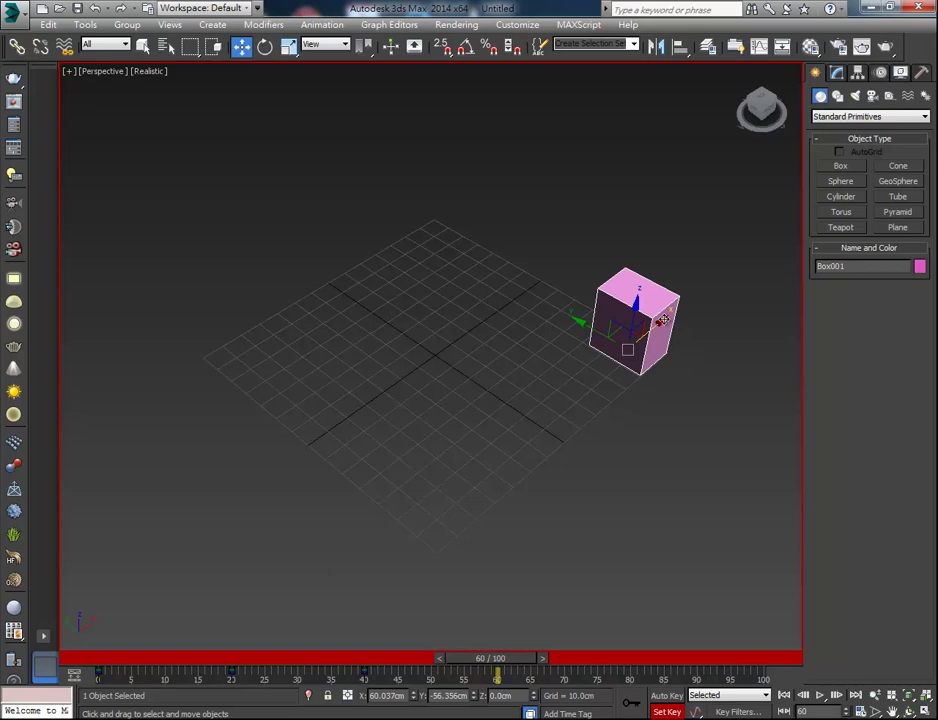
mouse_move(663, 320)
mouse_down()
mouse_move(439, 463)
mouse_move(450, 472)
mouse_up()
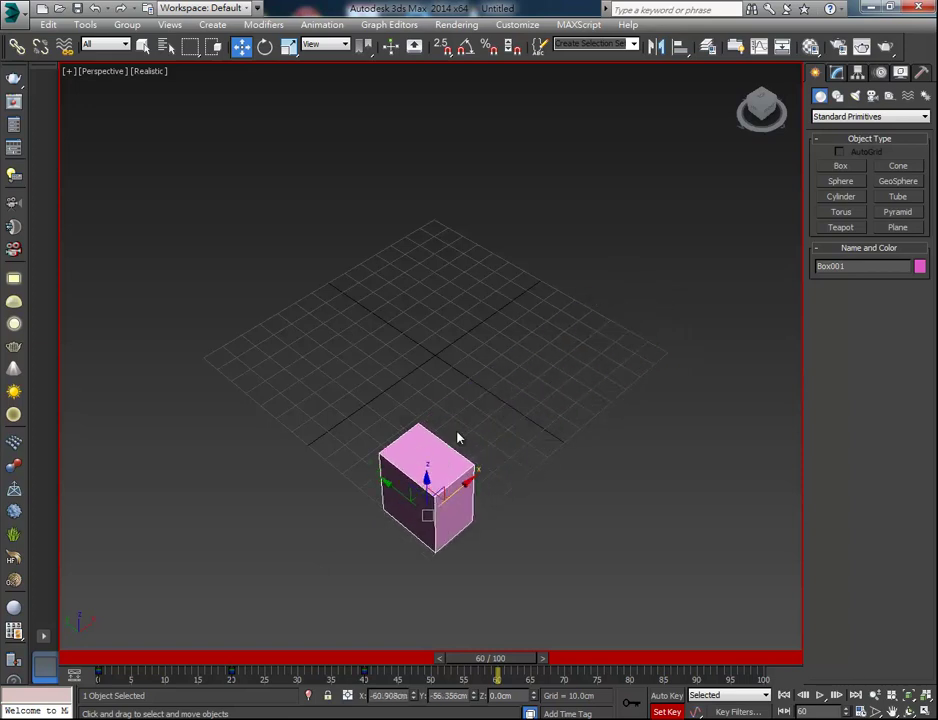
click(632, 704)
mouse_move(494, 660)
mouse_down()
mouse_move(178, 658)
mouse_move(496, 655)
mouse_up()
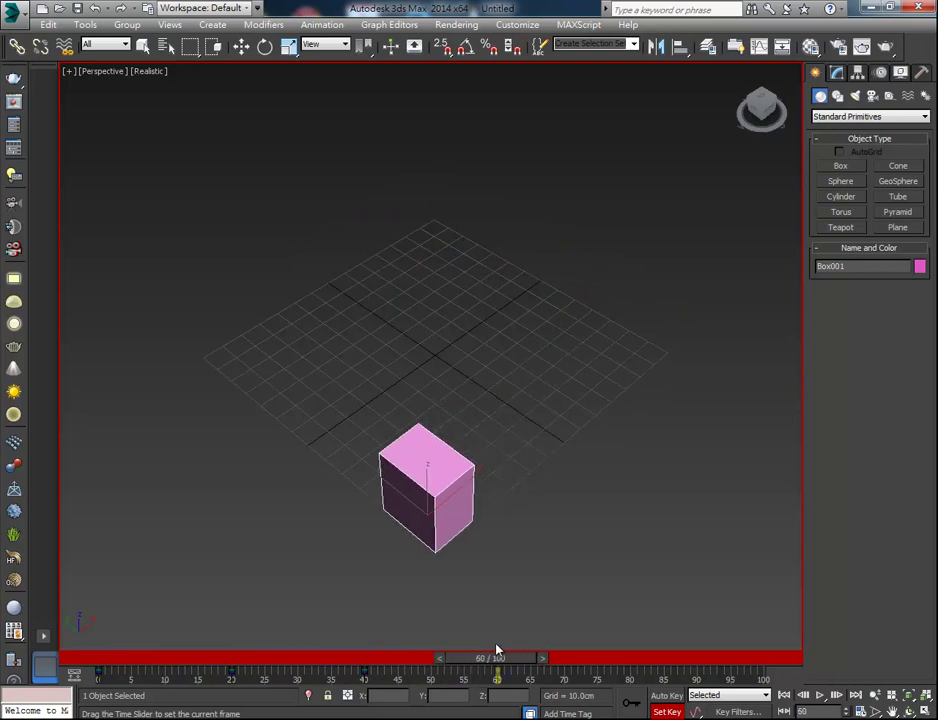
key(w)
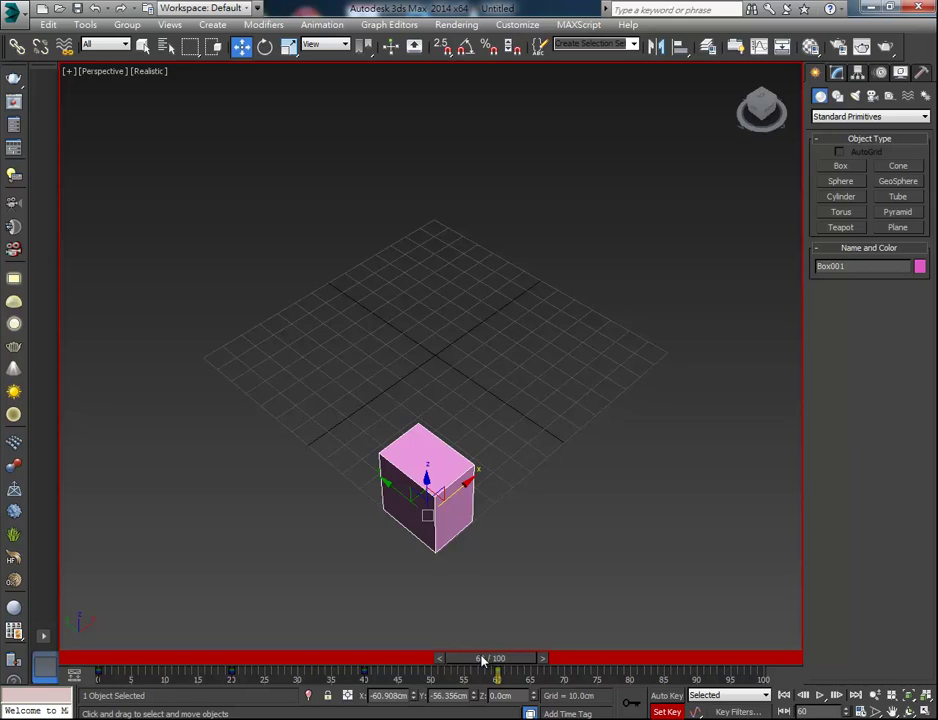
- At frame 80, move the box to the grid's upper-left and play the animation
mouse_move(478, 660)
mouse_down()
mouse_move(587, 658)
mouse_move(633, 677)
mouse_up()
key(w)
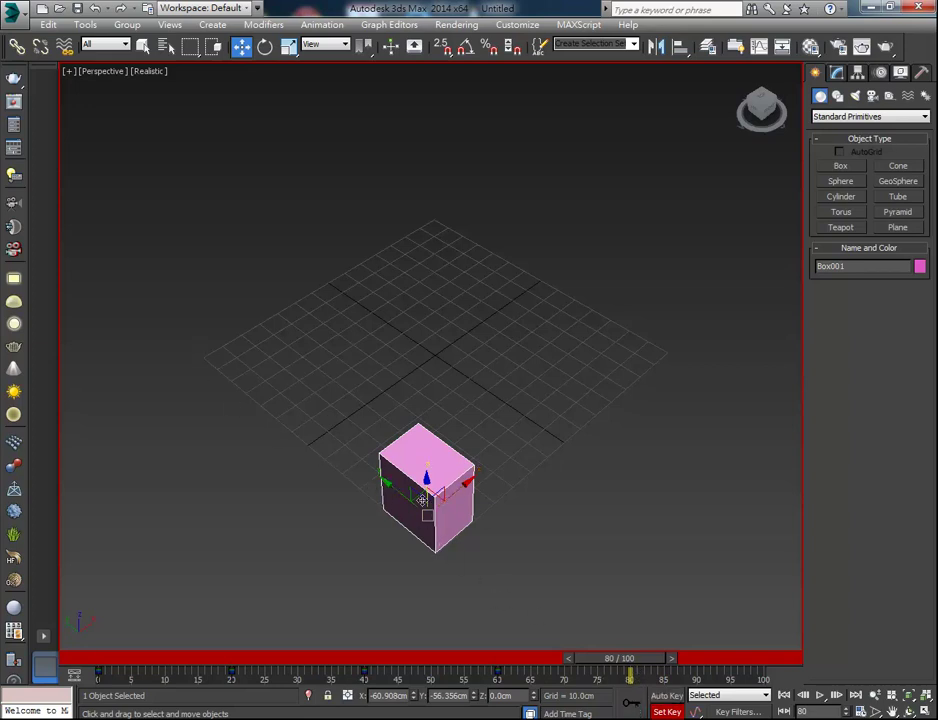
drag(395, 488, 197, 350)
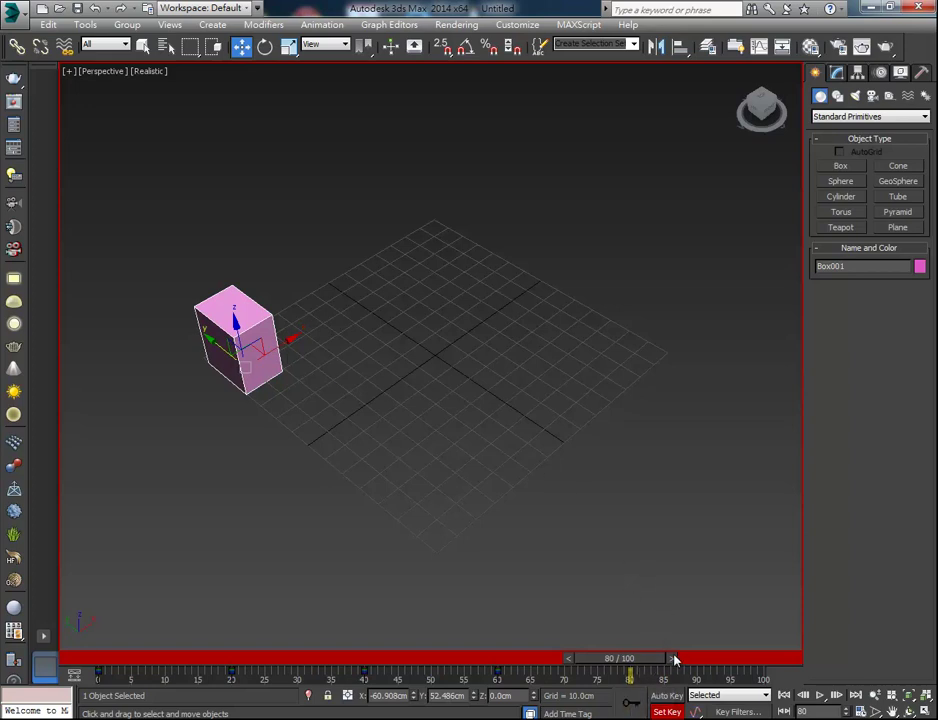
mouse_move(645, 662)
mouse_down()
mouse_move(115, 658)
mouse_move(645, 651)
mouse_move(141, 653)
mouse_move(427, 643)
mouse_move(478, 645)
mouse_move(398, 649)
mouse_move(549, 651)
mouse_move(111, 656)
mouse_move(640, 624)
mouse_up()
key(w)
click(819, 697)
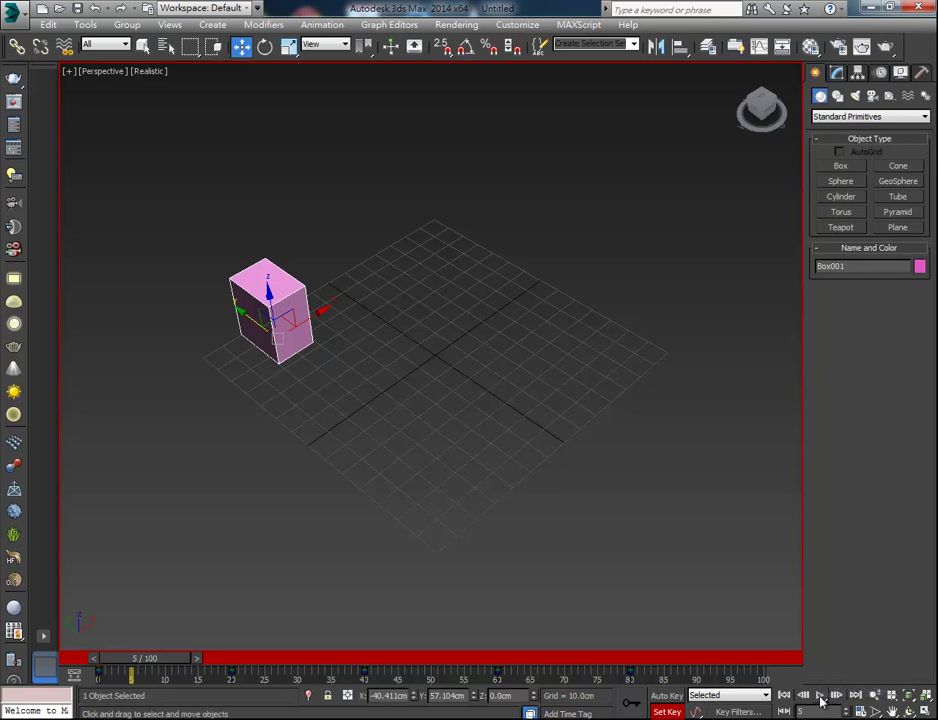
- Stop playback, switch Set Key off, and replay the animation from frame 0
click(820, 697)
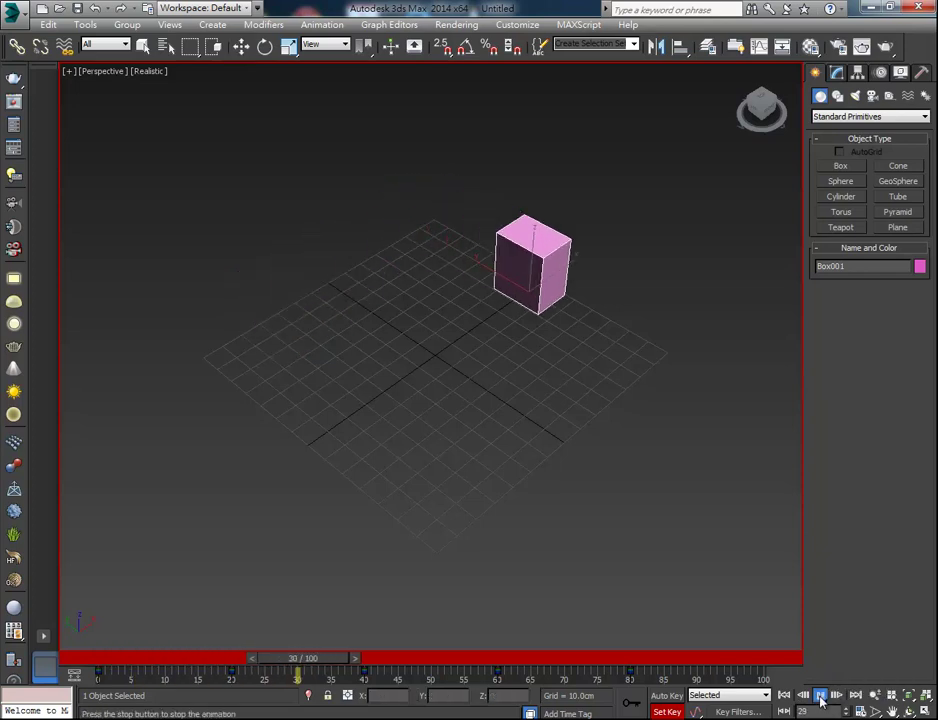
click(820, 697)
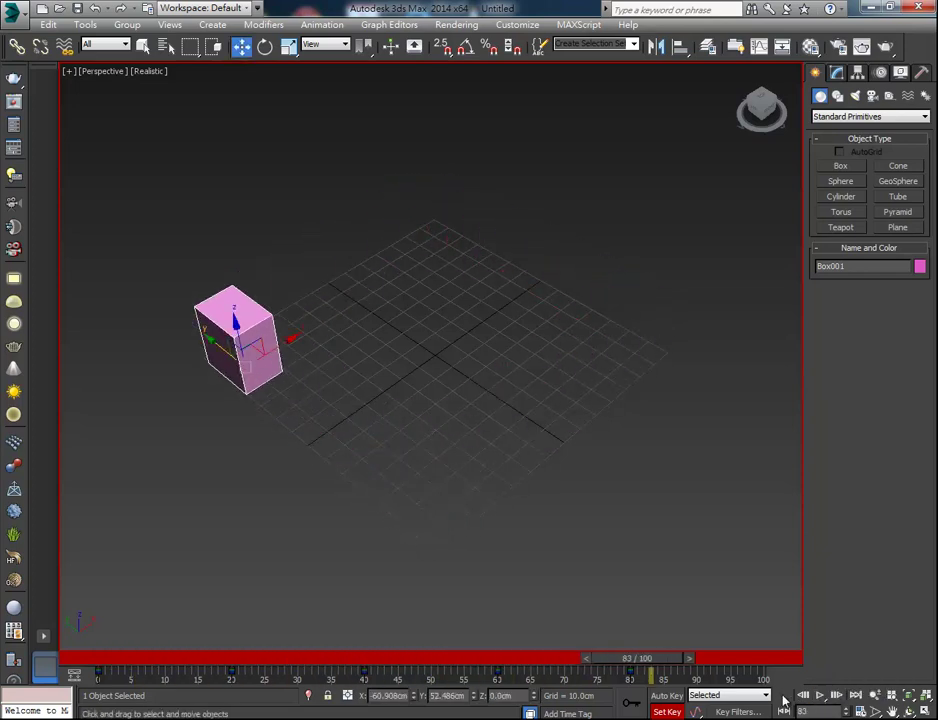
click(665, 712)
mouse_move(657, 667)
mouse_down()
mouse_move(278, 645)
mouse_move(126, 647)
mouse_up()
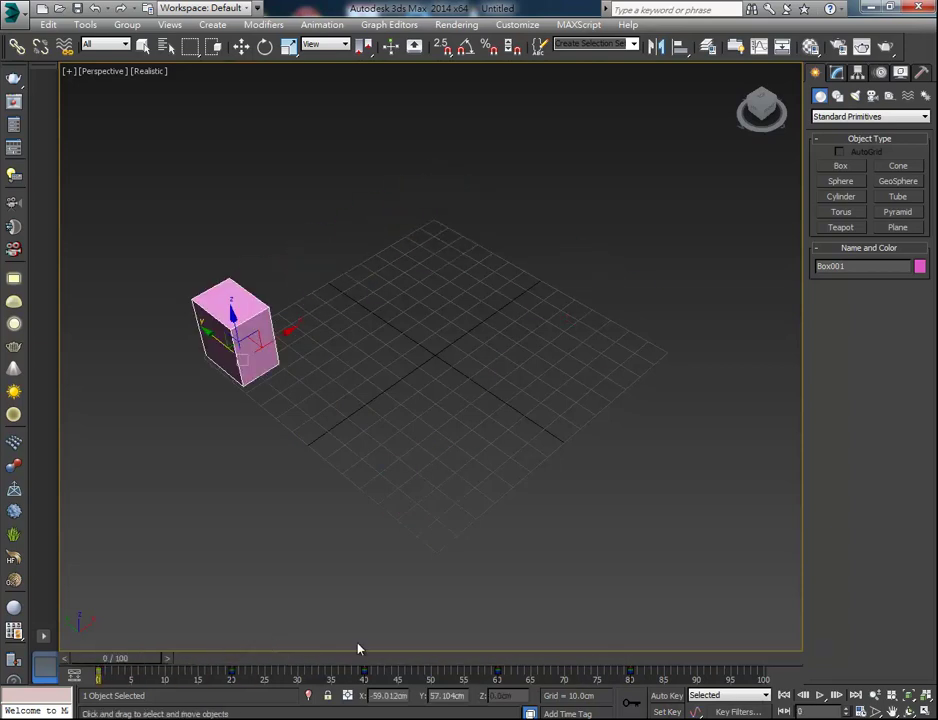
click(820, 695)
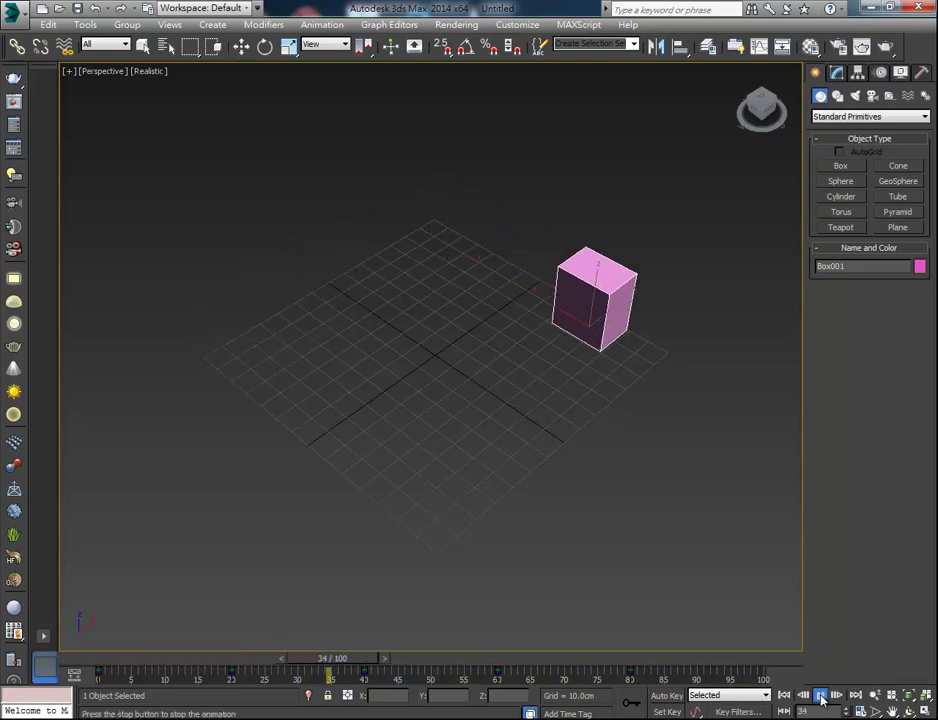